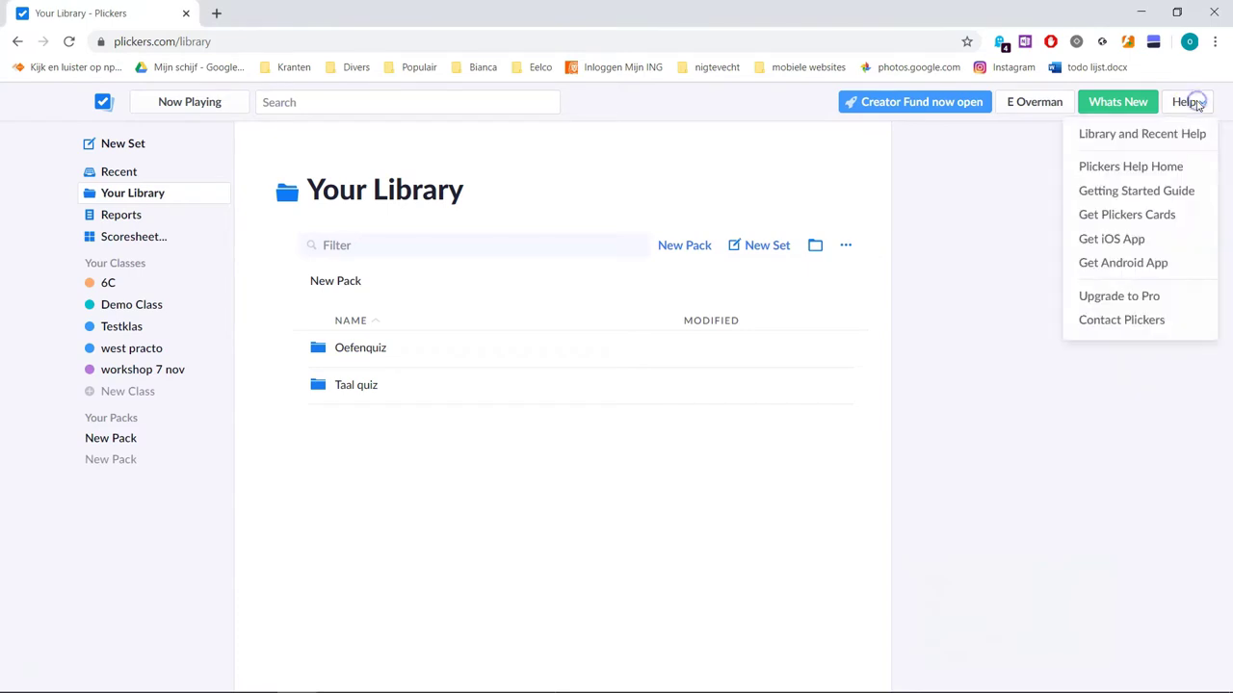
# View the Standard Plickers cards PDF from the Get Plickers Cards help page, then close both to return to the library.
pyautogui.click(1152, 220)
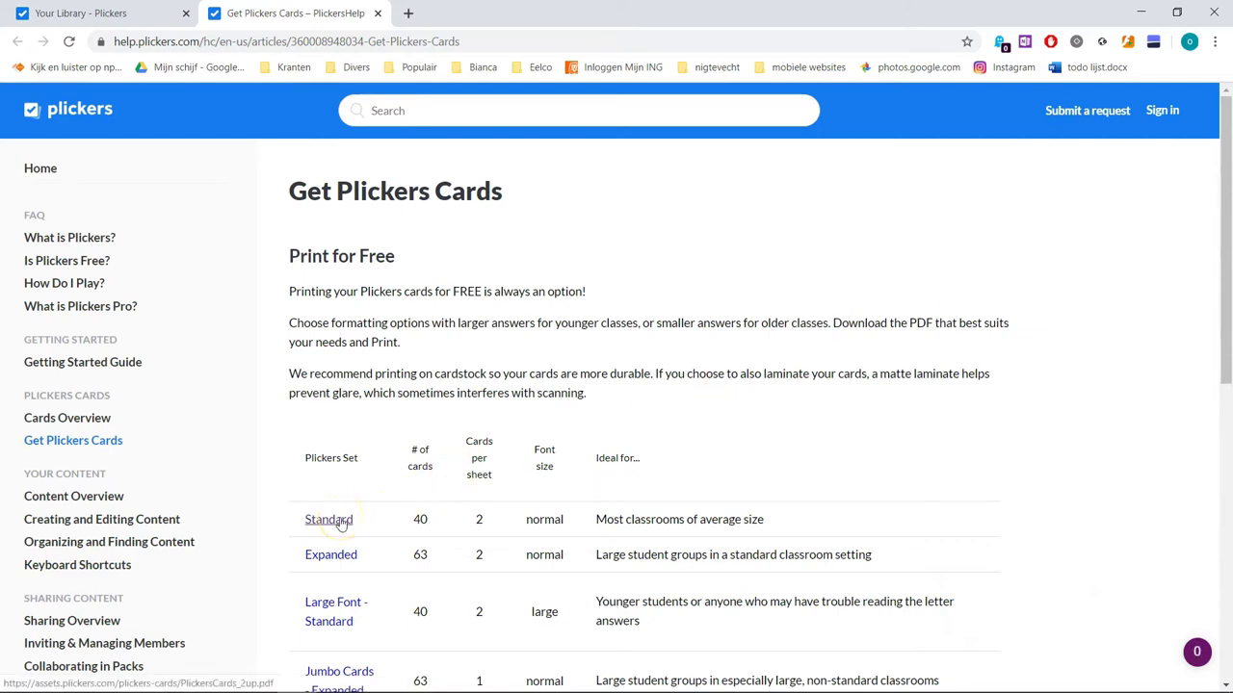
pyautogui.click(340, 521)
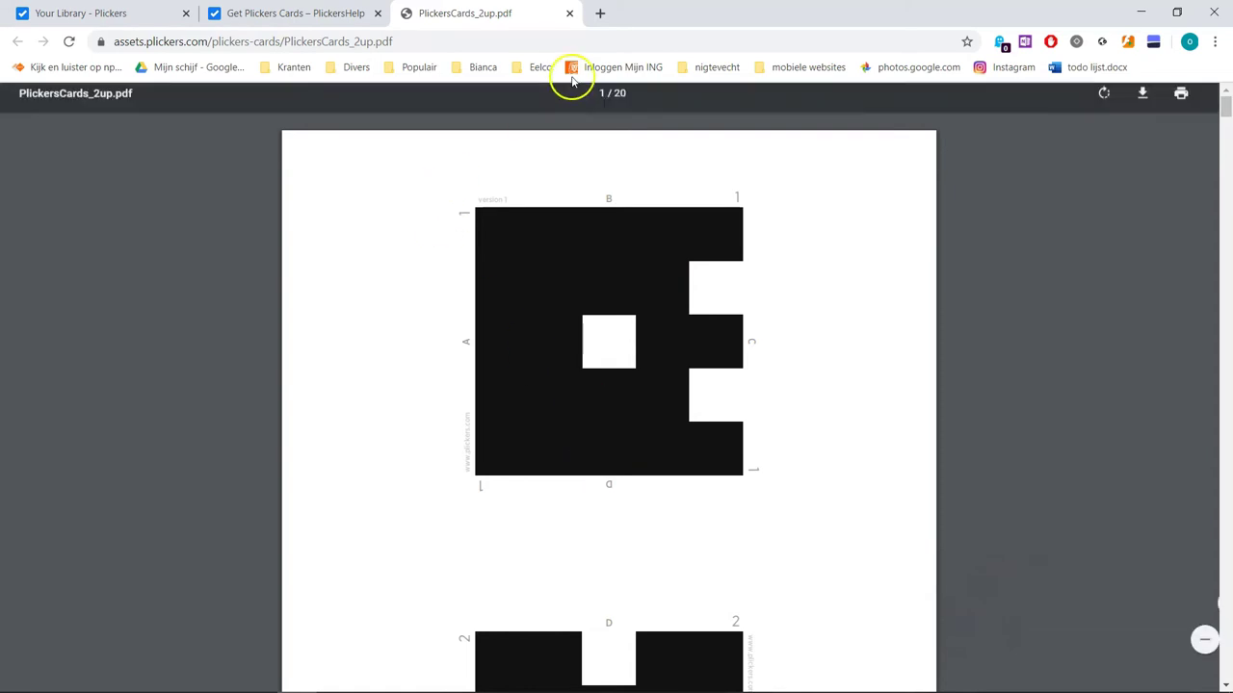
pyautogui.click(569, 13)
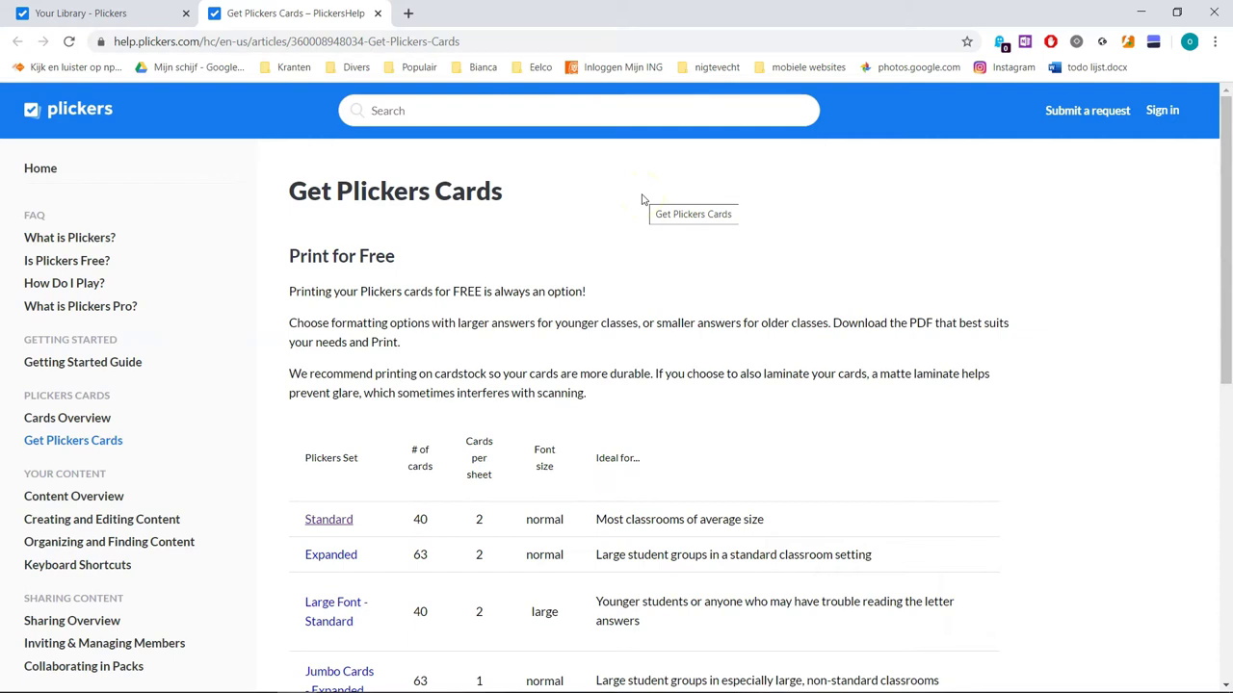
pyautogui.click(378, 13)
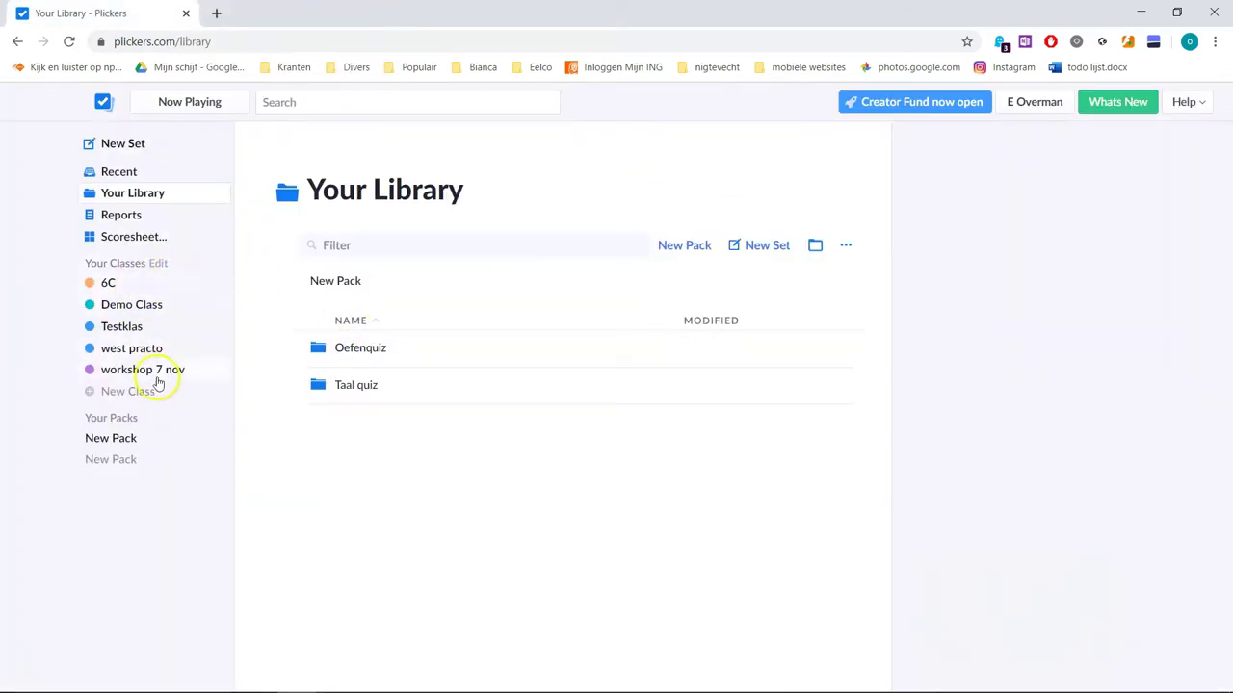
# Create a new class named Test 2.
pyautogui.click(122, 327)
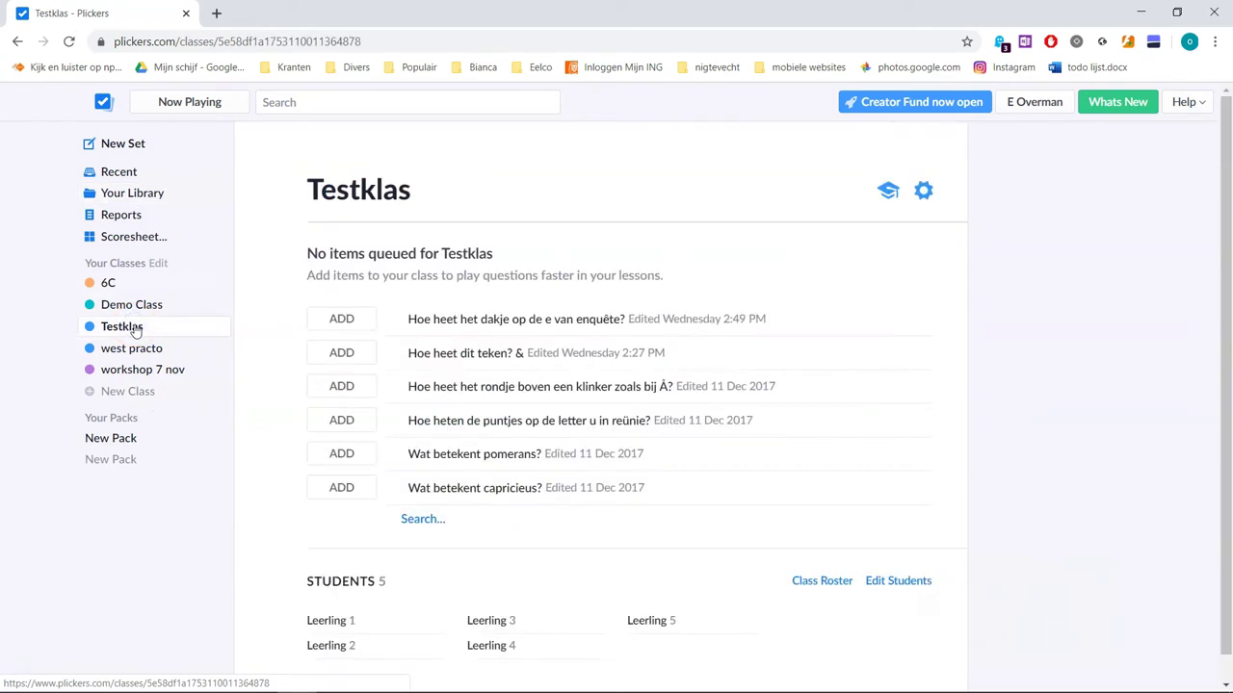
pyautogui.click(137, 395)
pyautogui.click(460, 324)
pyautogui.write('Test 2')
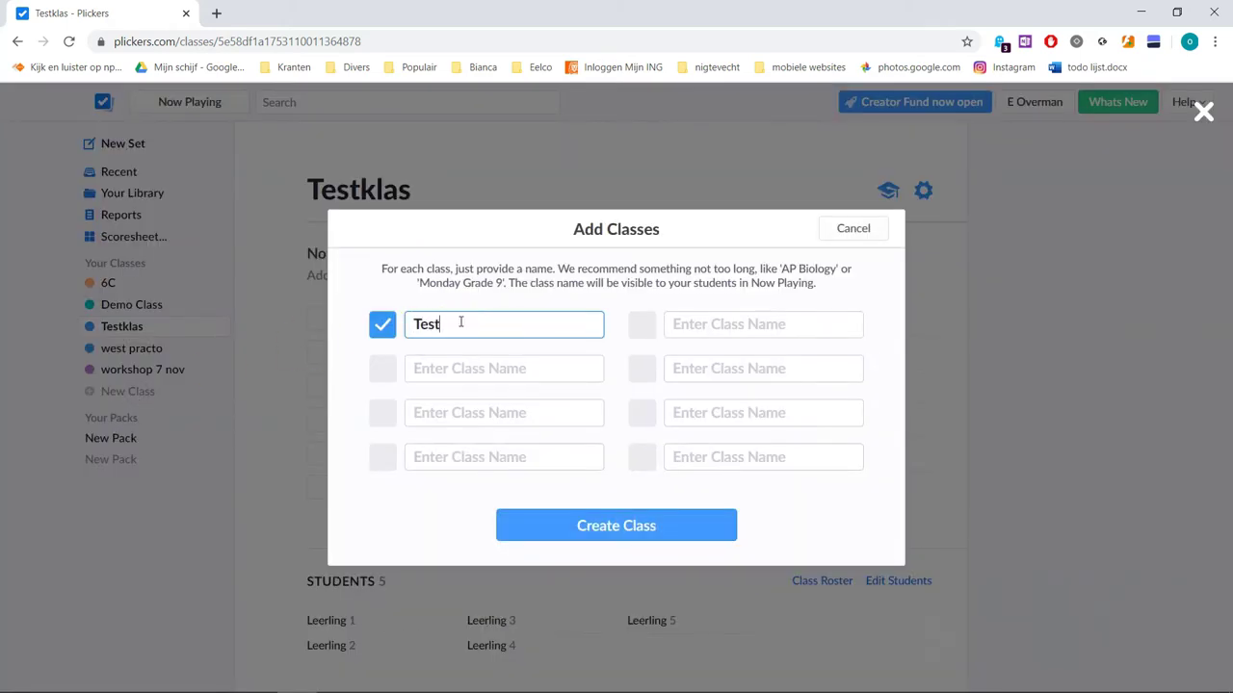
pyautogui.click(687, 523)
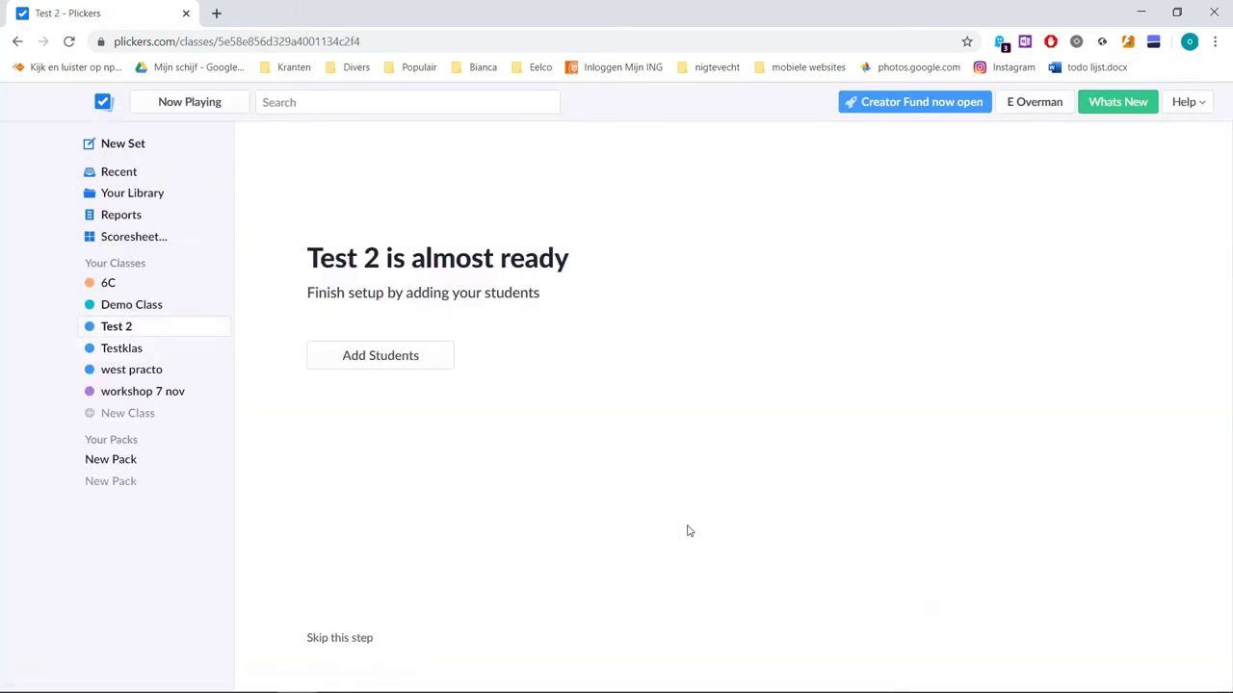
# Add the students Leerling 1, Leerling 2, Leerling 3 and Leerling 4 to class Test 2, in the order entered.
pyautogui.click(429, 361)
pyautogui.click(391, 268)
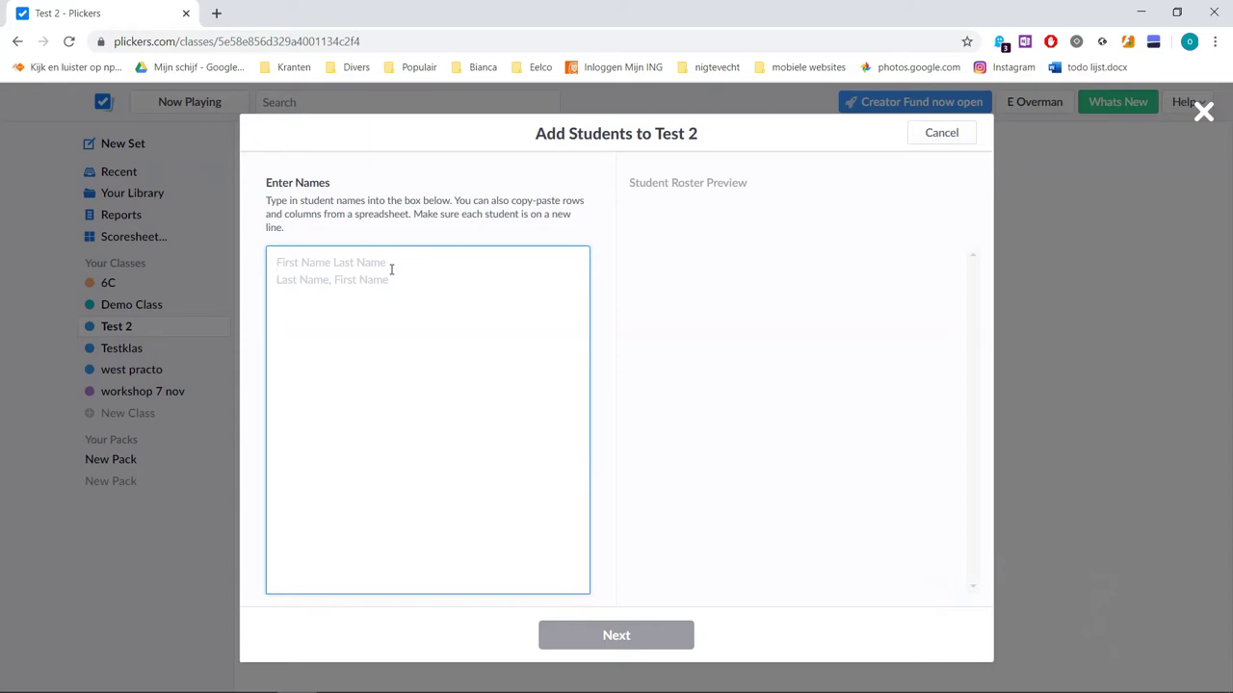
pyautogui.write('Leer')
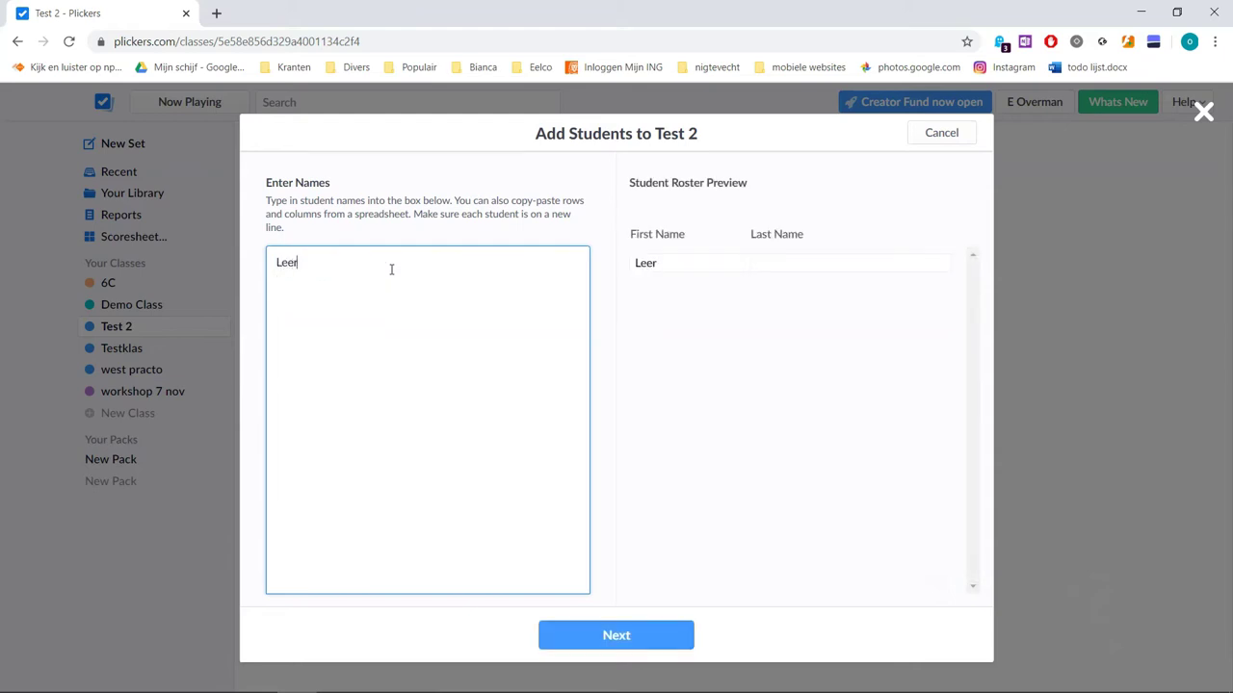
pyautogui.write('ling 1')
pyautogui.press('Return')
pyautogui.write('Leerling 2 ')
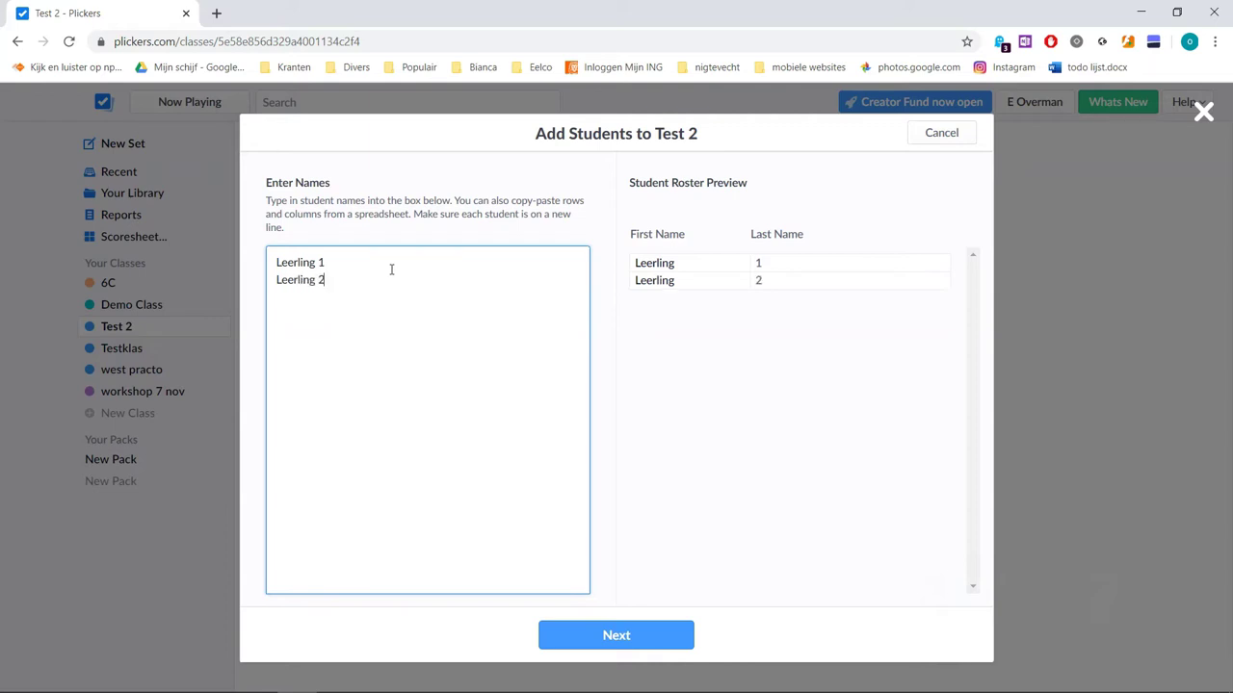
pyautogui.write('Leerling 3')
pyautogui.press('Return')
pyautogui.write('Leerling')
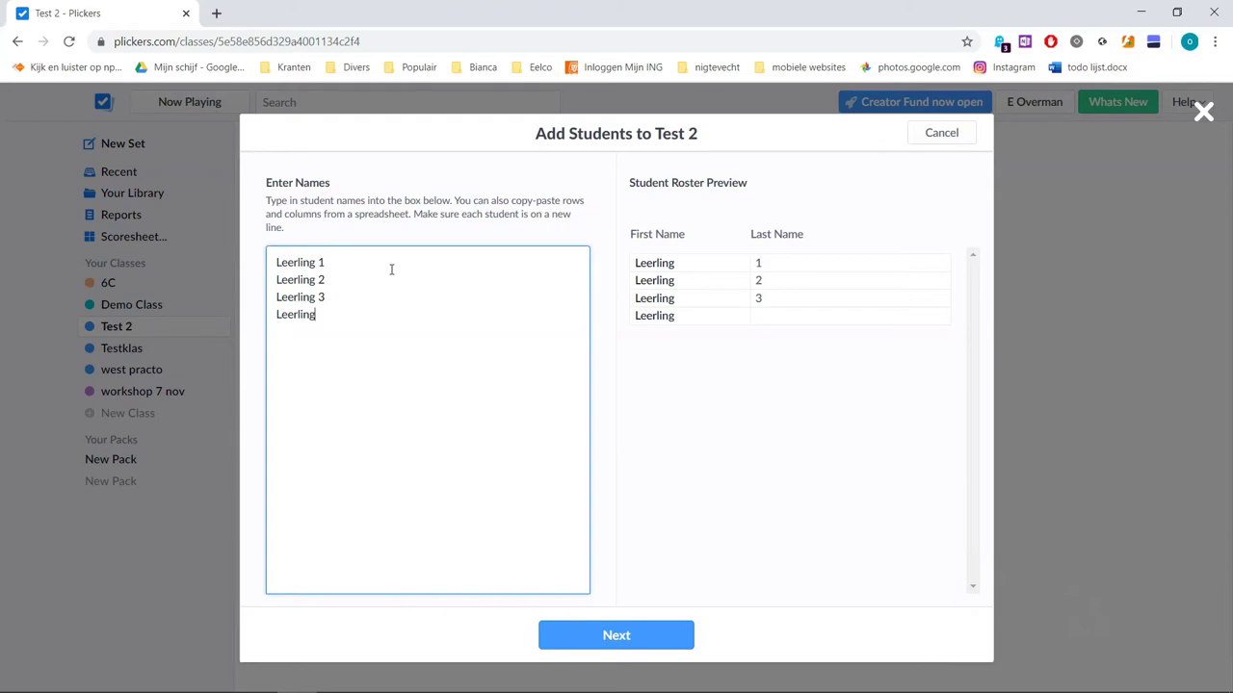
pyautogui.write(' 4')
pyautogui.click(643, 635)
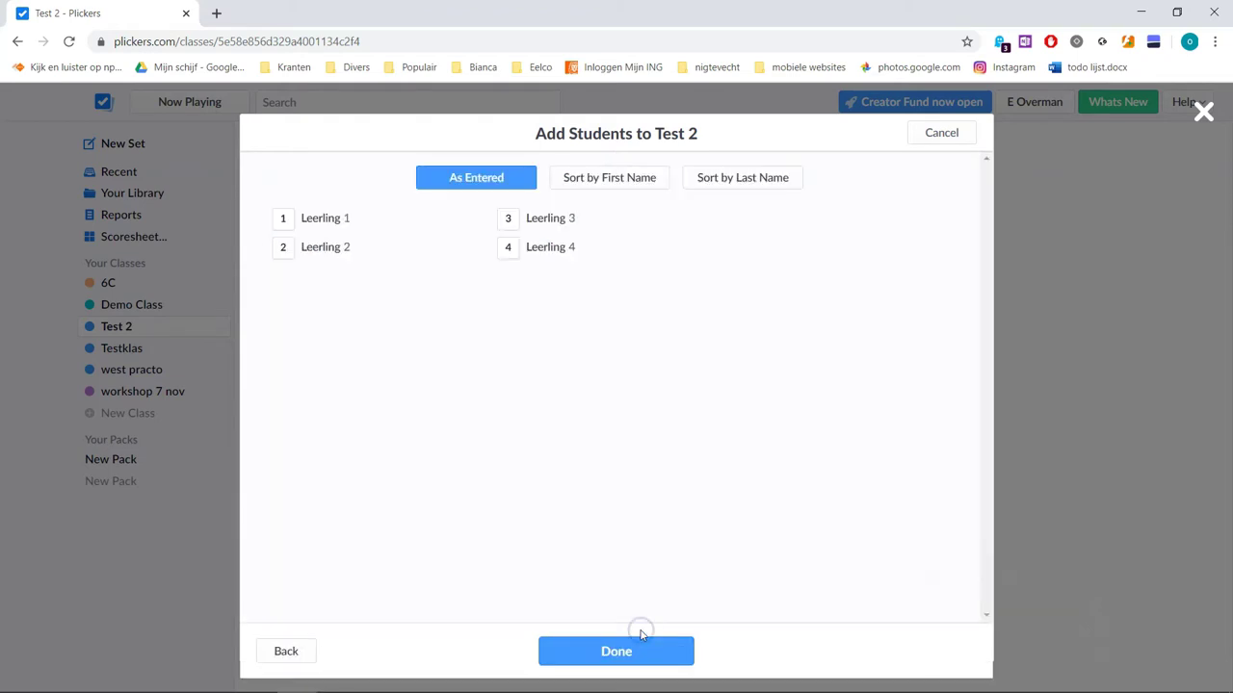
pyautogui.click(617, 653)
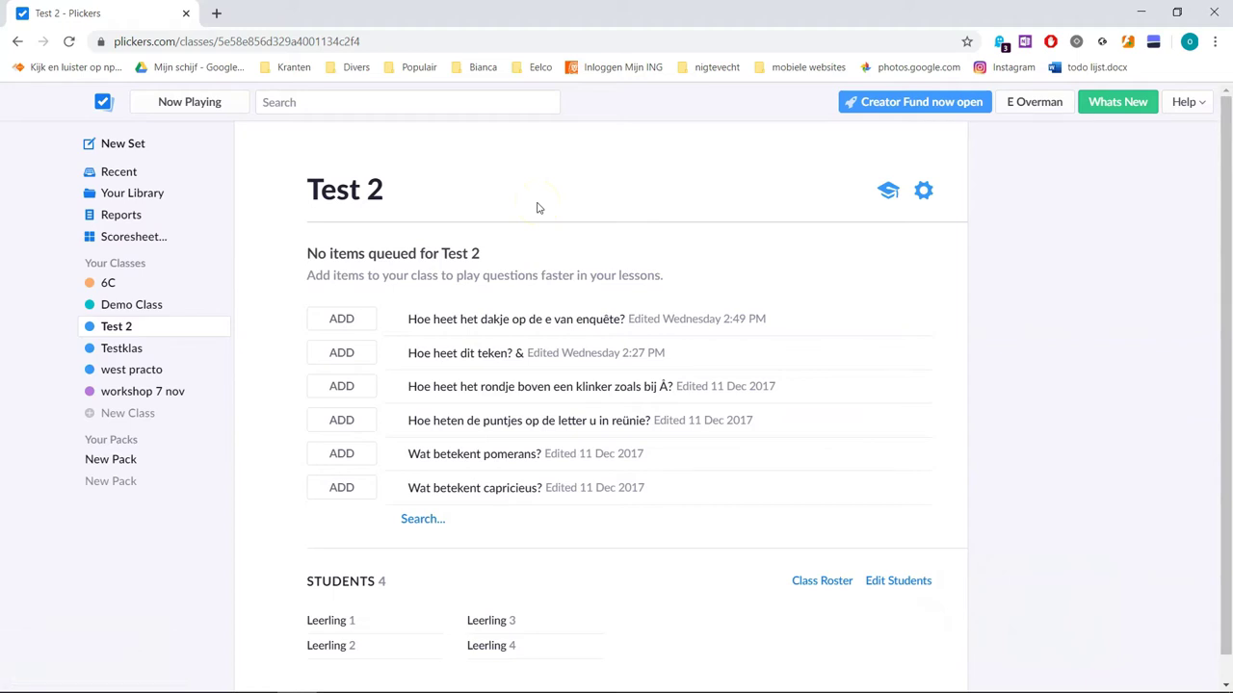
# Start a new question set and enter "De hoofdstad van NL?" as the text of its first question.
pyautogui.click(123, 143)
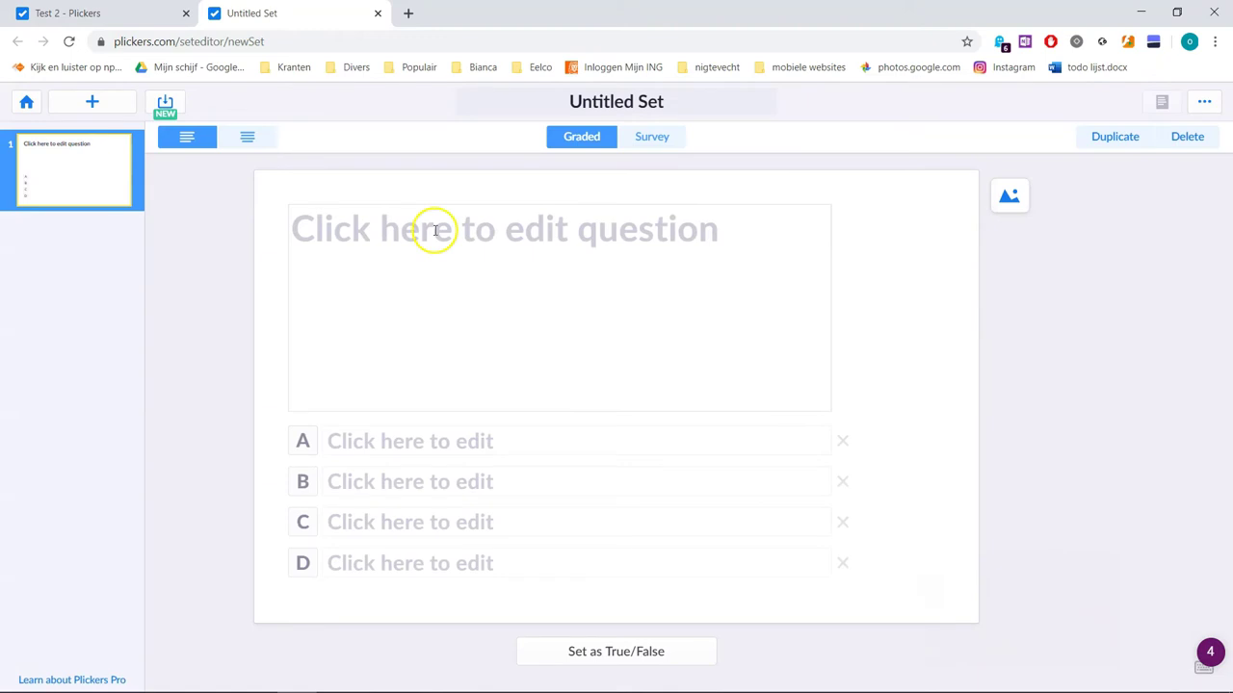
pyautogui.click(434, 232)
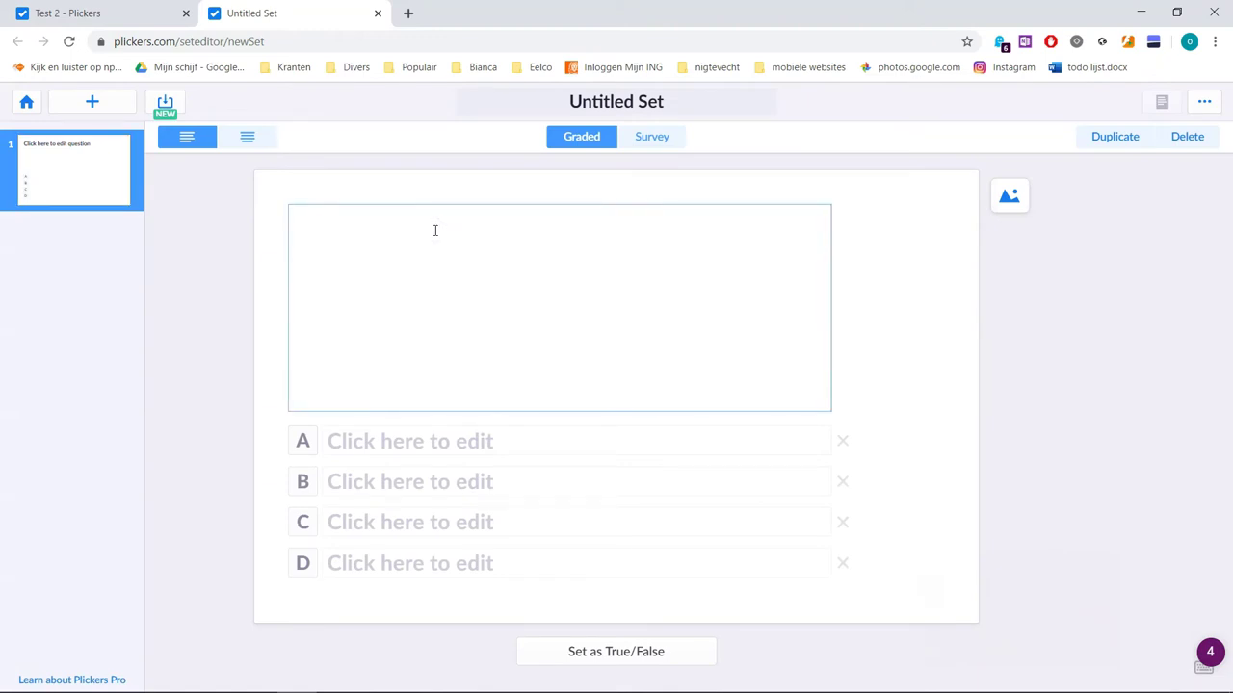
pyautogui.write('De hoofdstad')
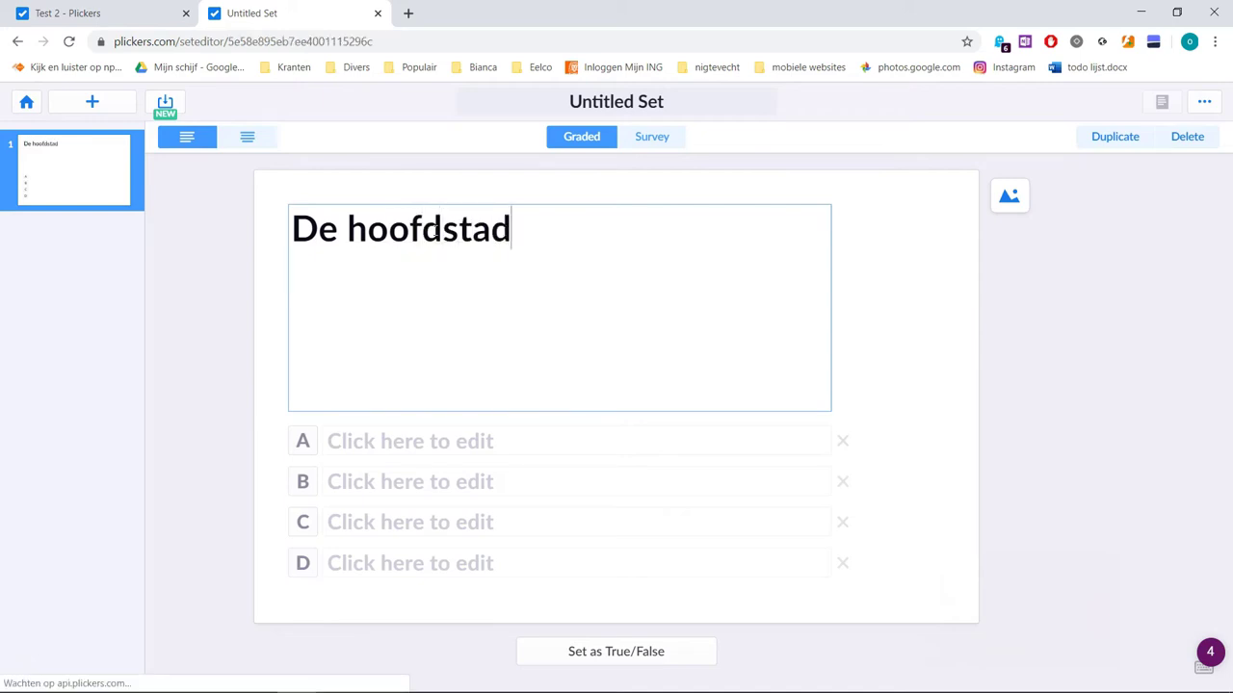
pyautogui.write(' van NL?')
# Enter the answer choices Utrecht, Rotterdam, Amsterdam and Gouda, and mark Amsterdam as the correct answer.
pyautogui.click(412, 438)
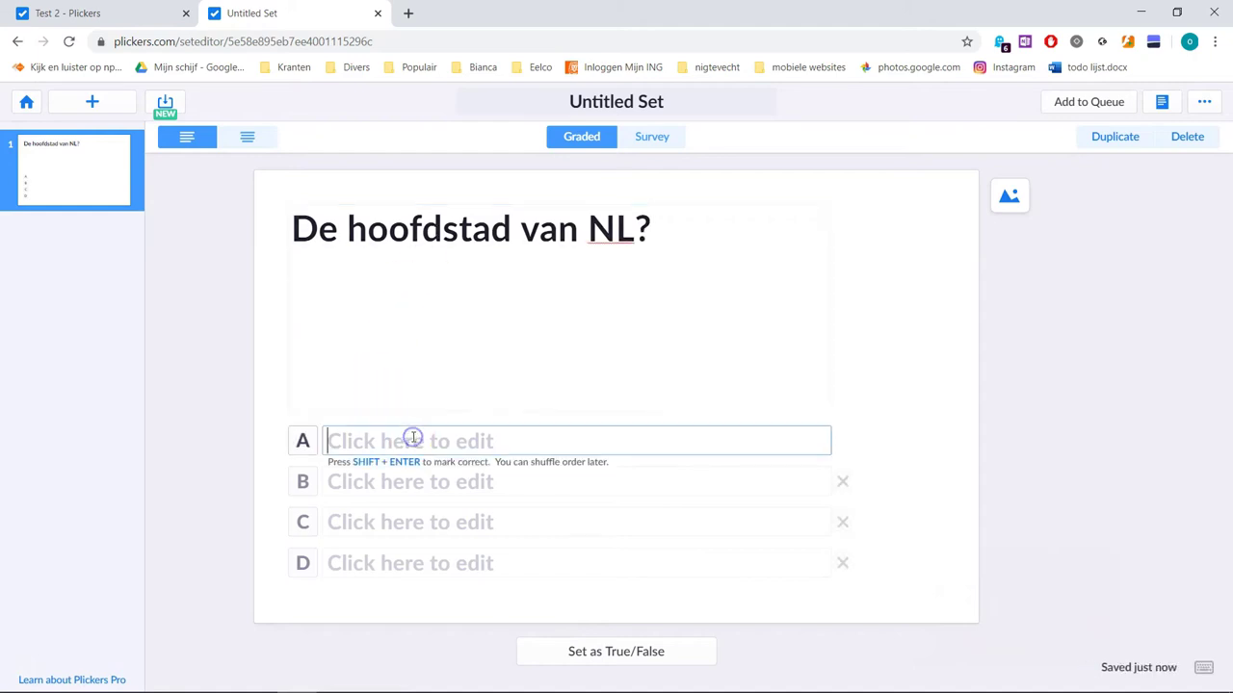
pyautogui.write('Utrecht')
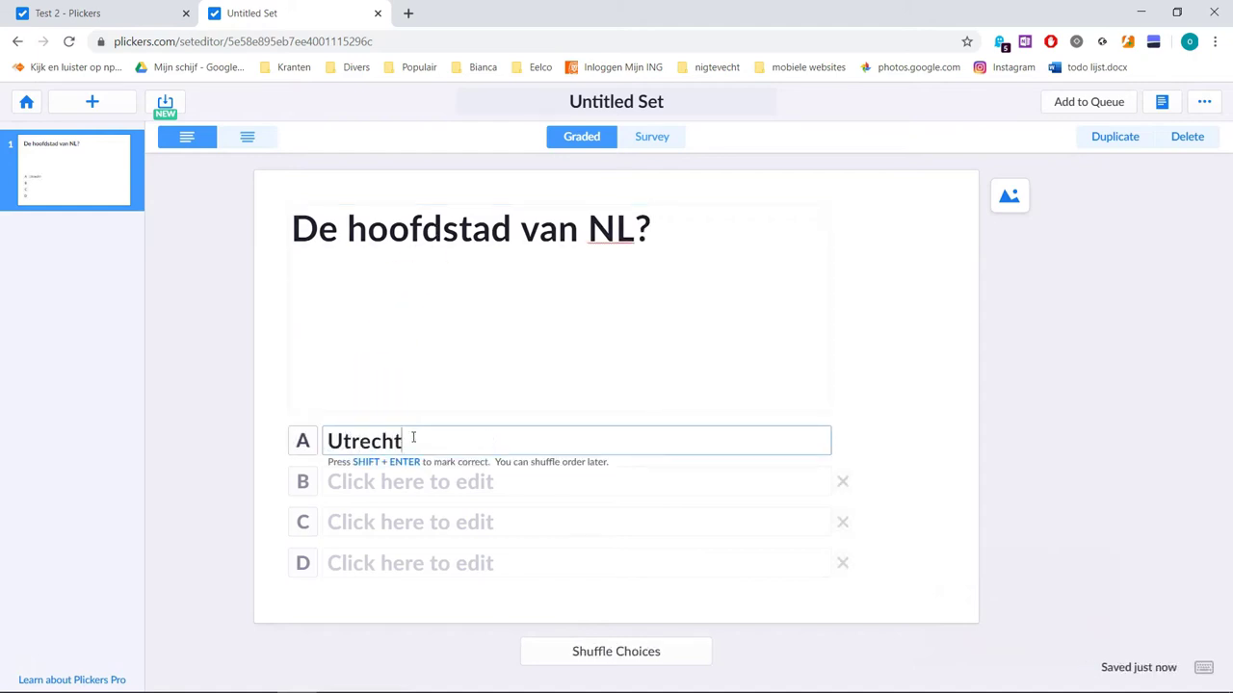
pyautogui.press('Tab')
pyautogui.write('Rotterdam')
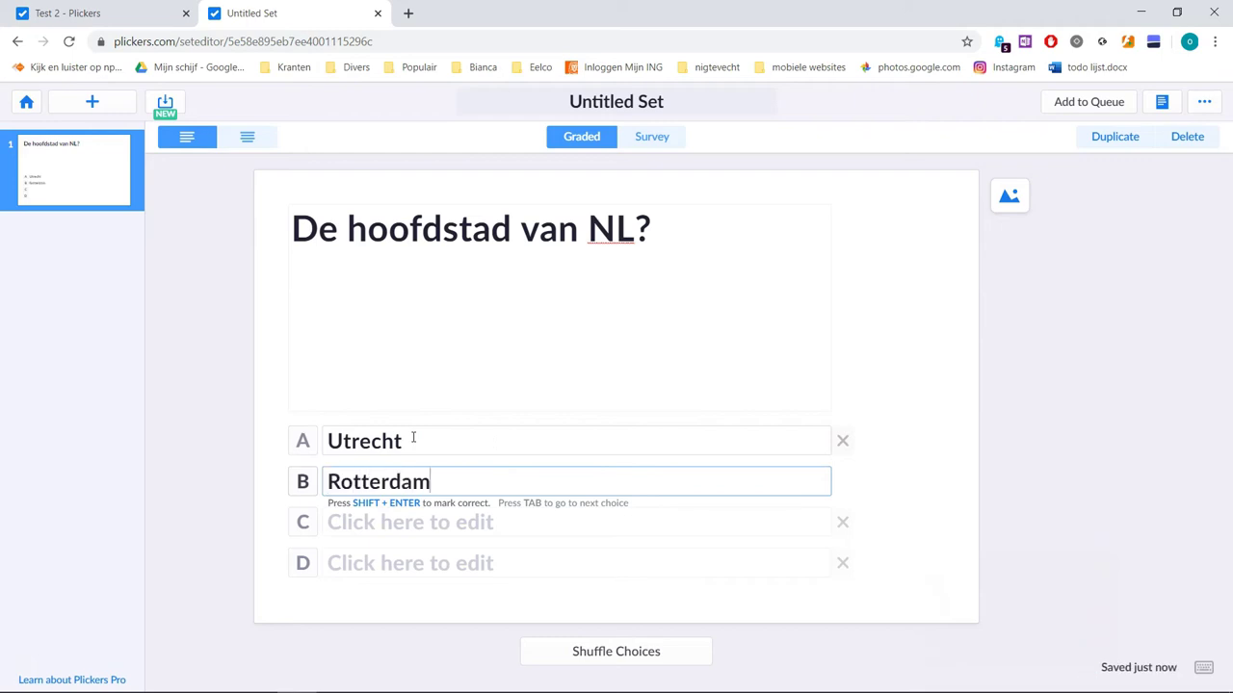
pyautogui.press('Tab')
pyautogui.write('Amsterdam')
pyautogui.press('Tab')
pyautogui.write('Gouda')
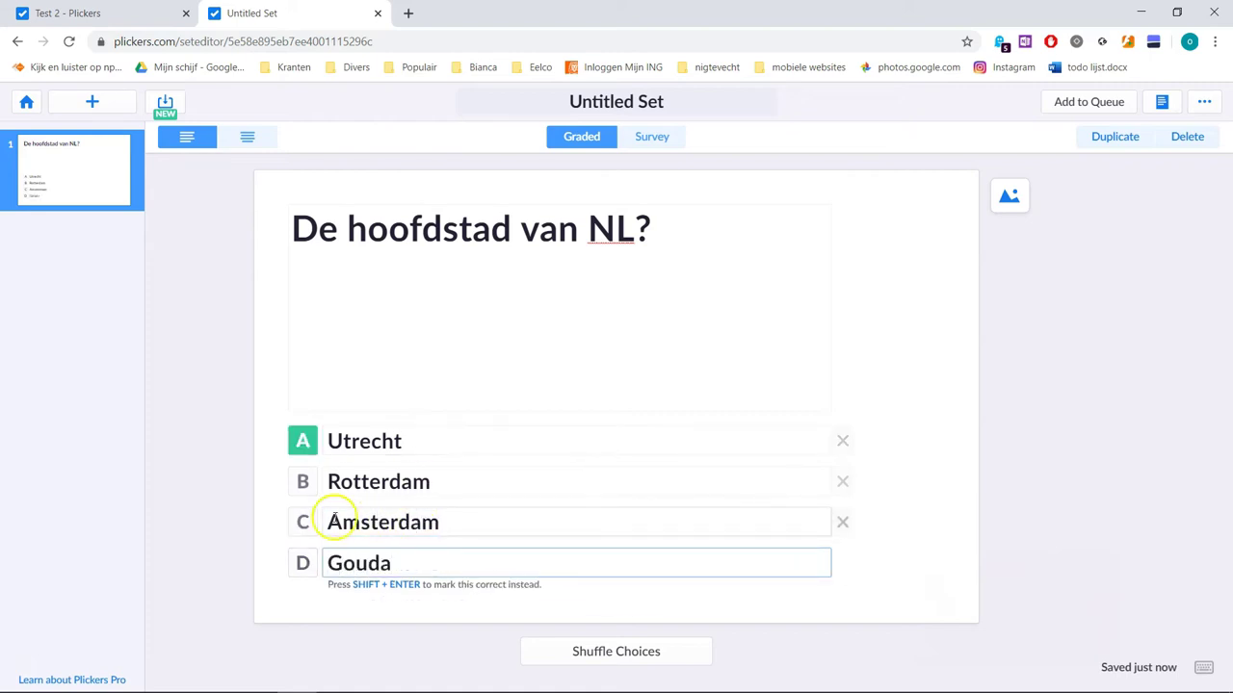
pyautogui.click(298, 520)
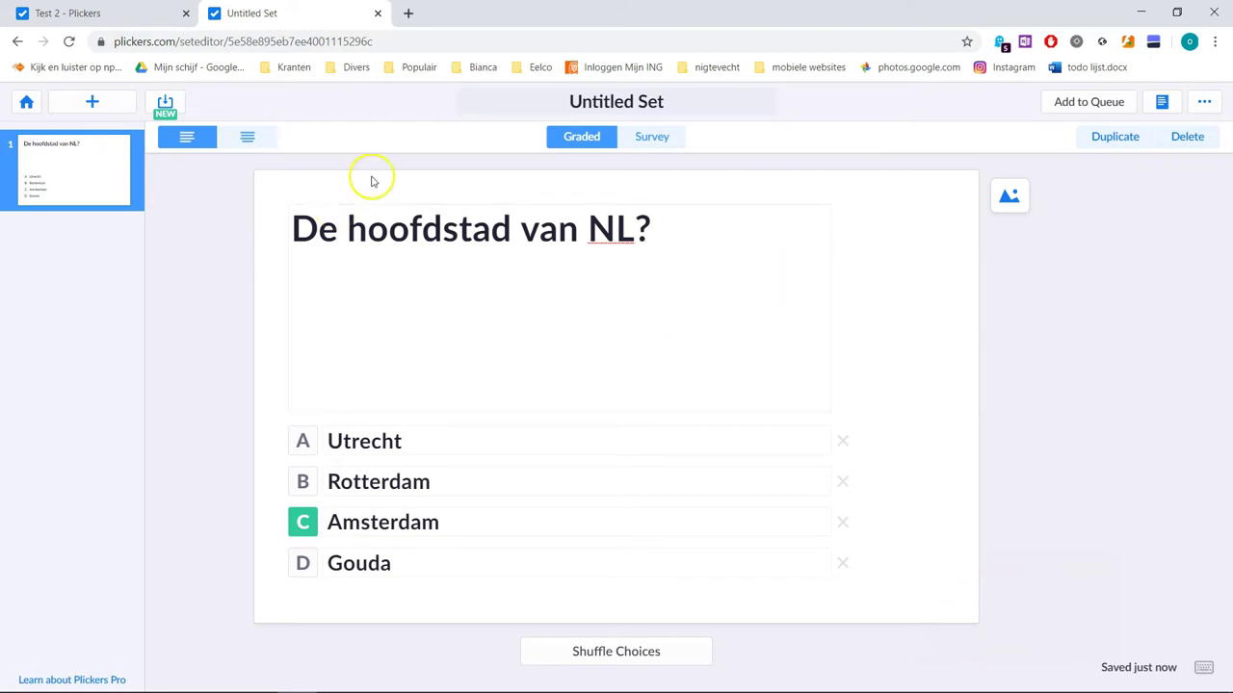
# Queue the "enquête" question twice, the "Hoe heet dit teken? &" question and the "Å" question for class Test 2, and play the first one.
pyautogui.click(23, 102)
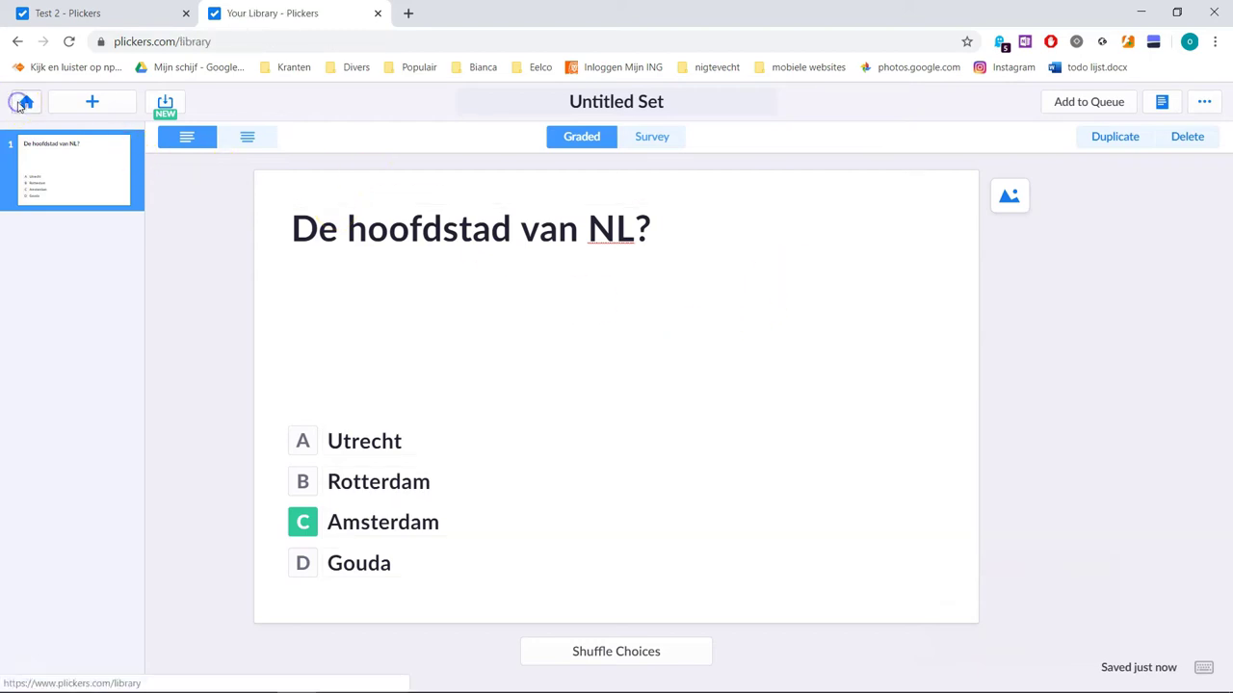
pyautogui.click(123, 327)
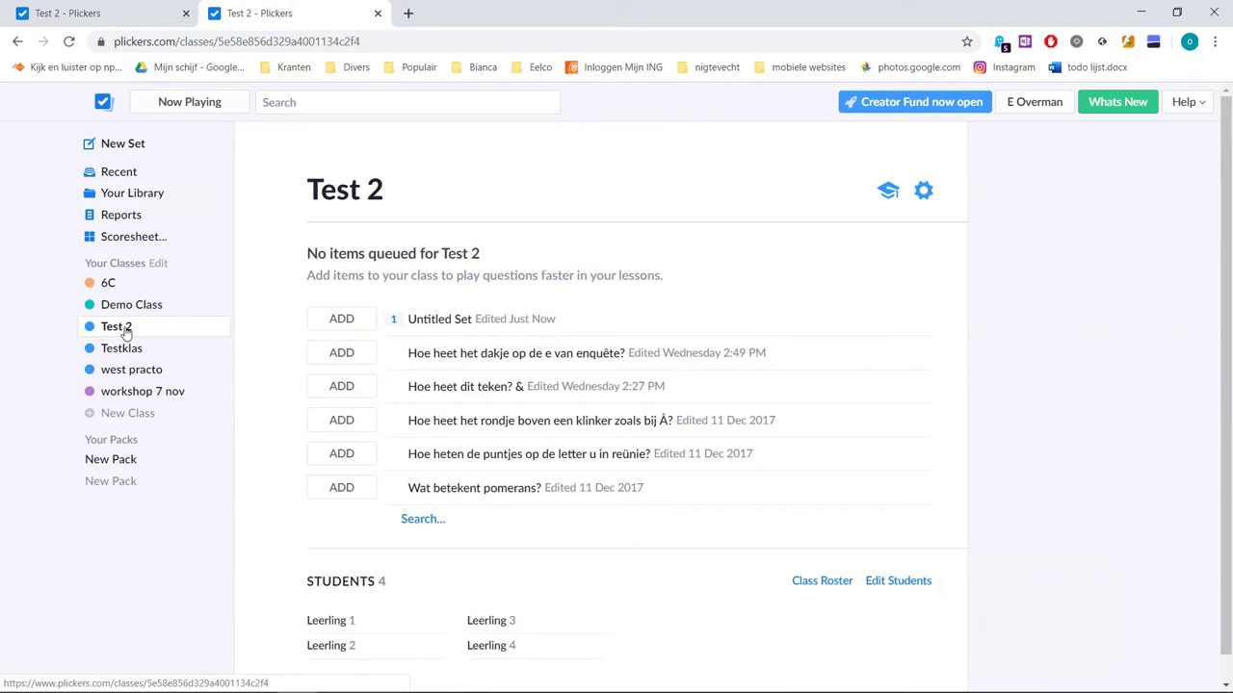
pyautogui.click(614, 183)
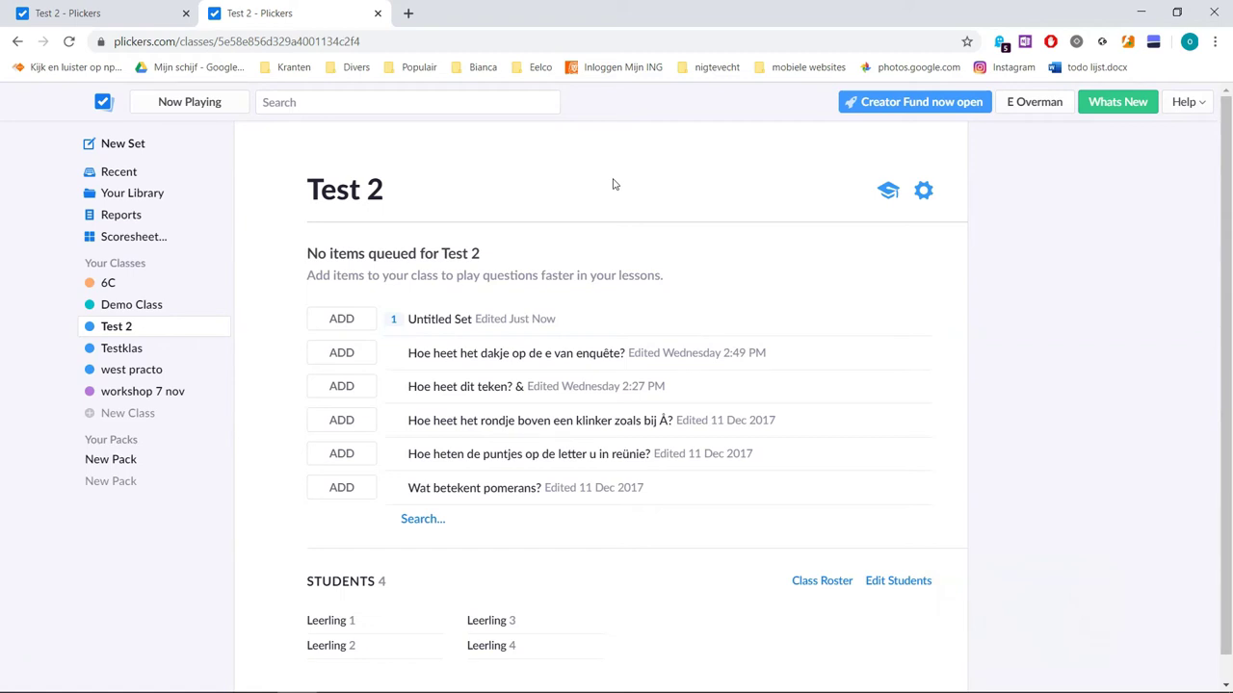
pyautogui.click(349, 361)
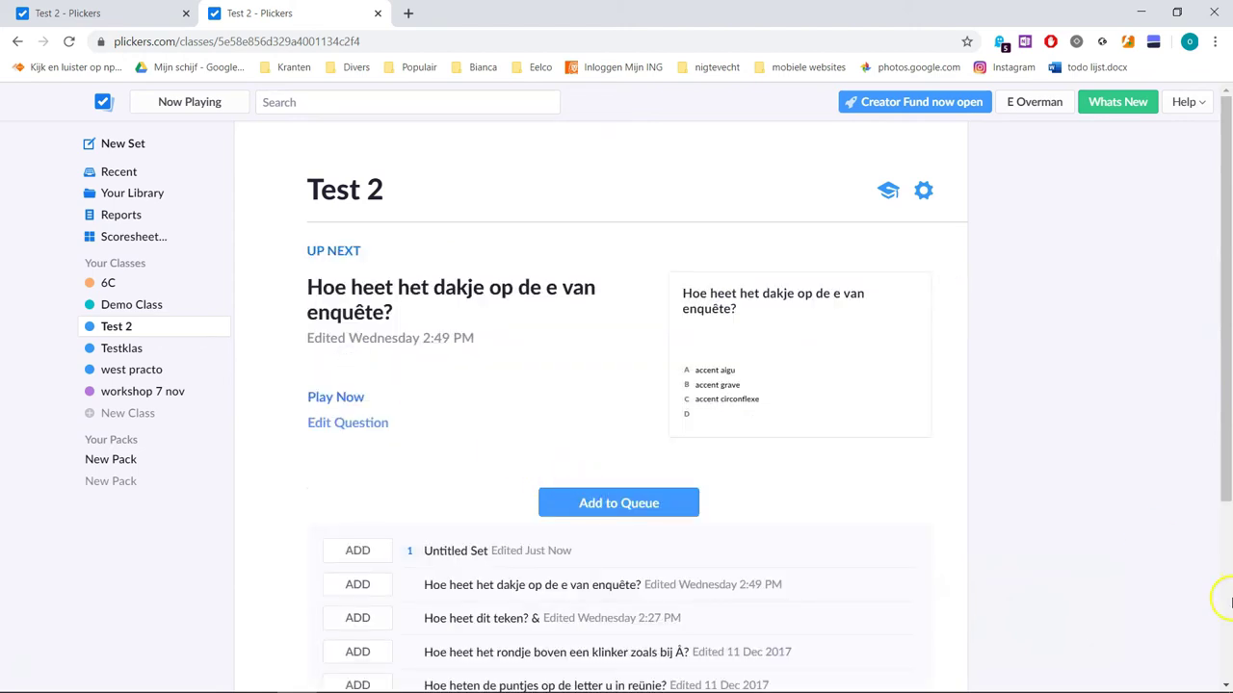
pyautogui.click(1227, 599)
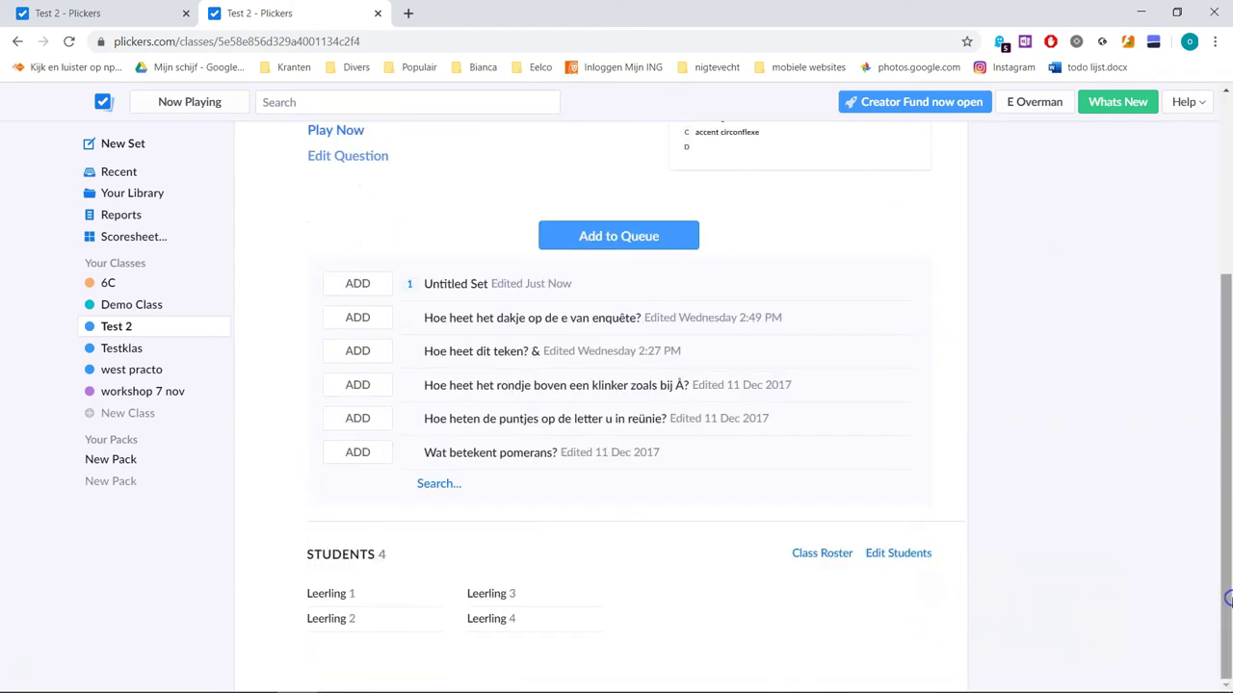
pyautogui.click(357, 318)
pyautogui.click(364, 521)
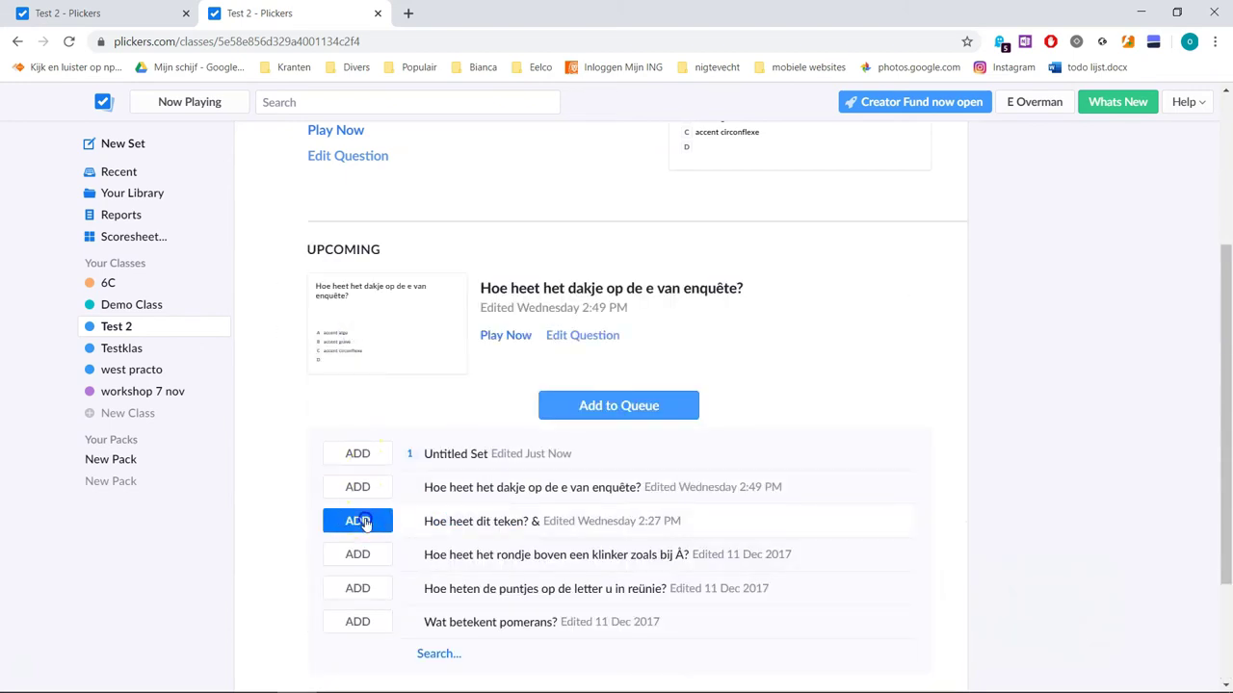
pyautogui.click(358, 672)
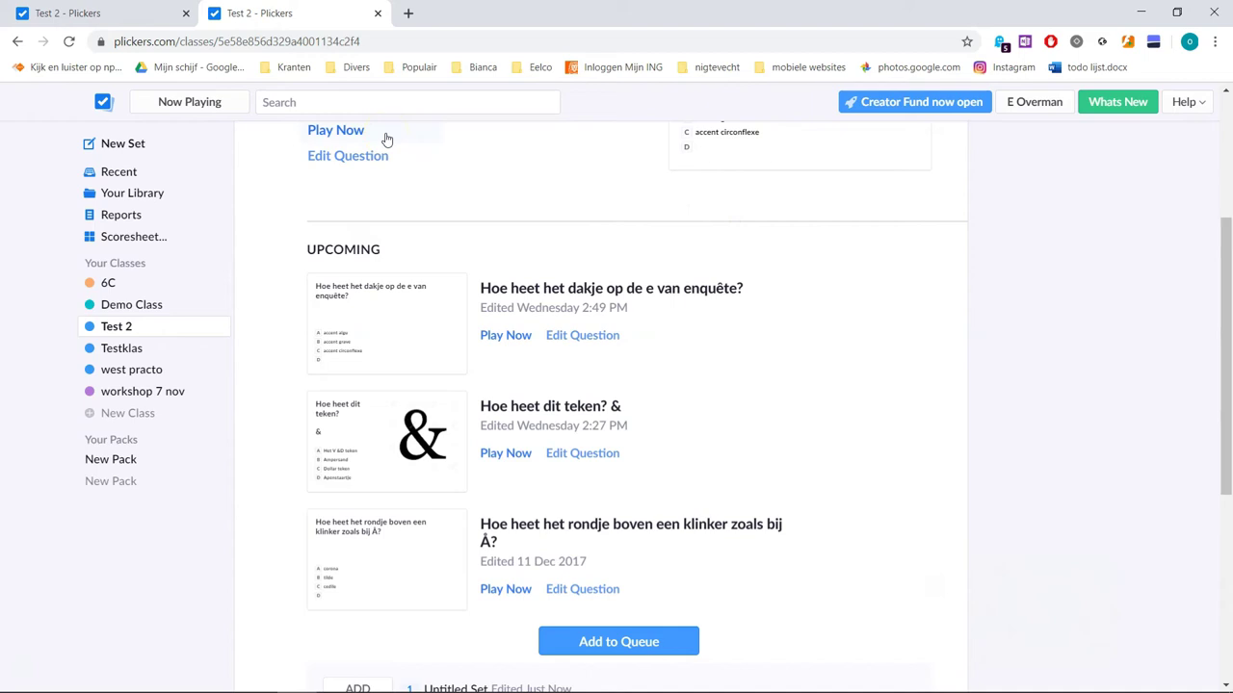
pyautogui.click(354, 142)
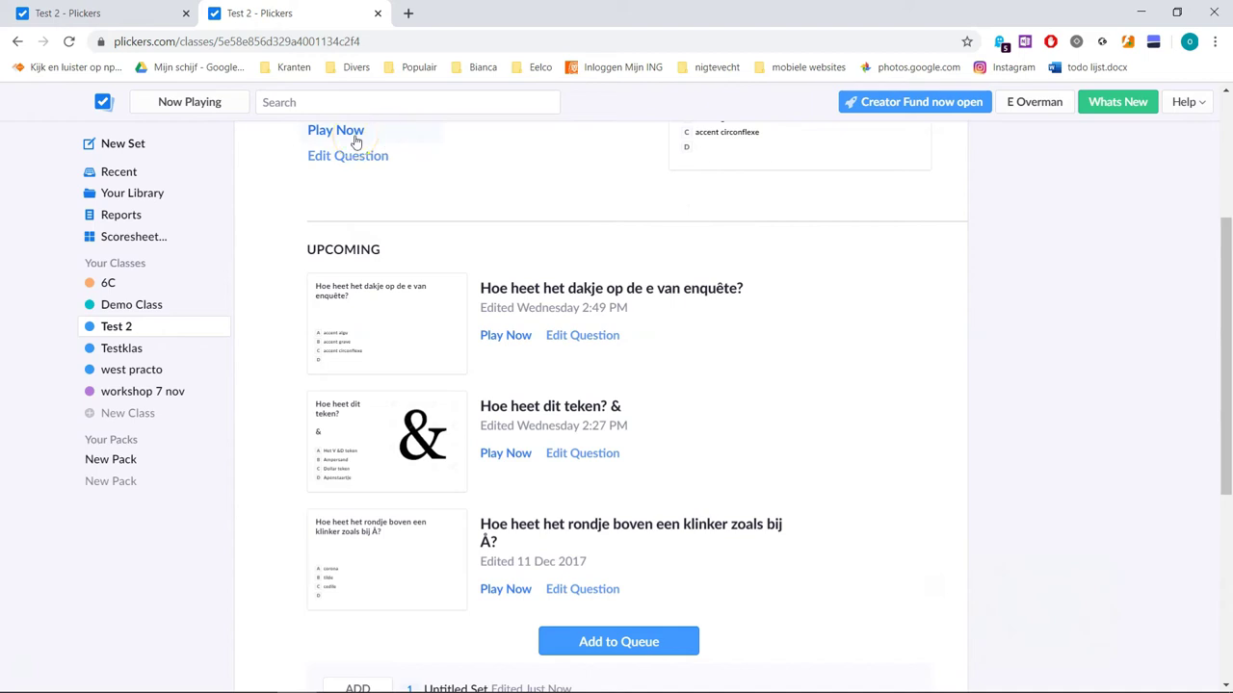